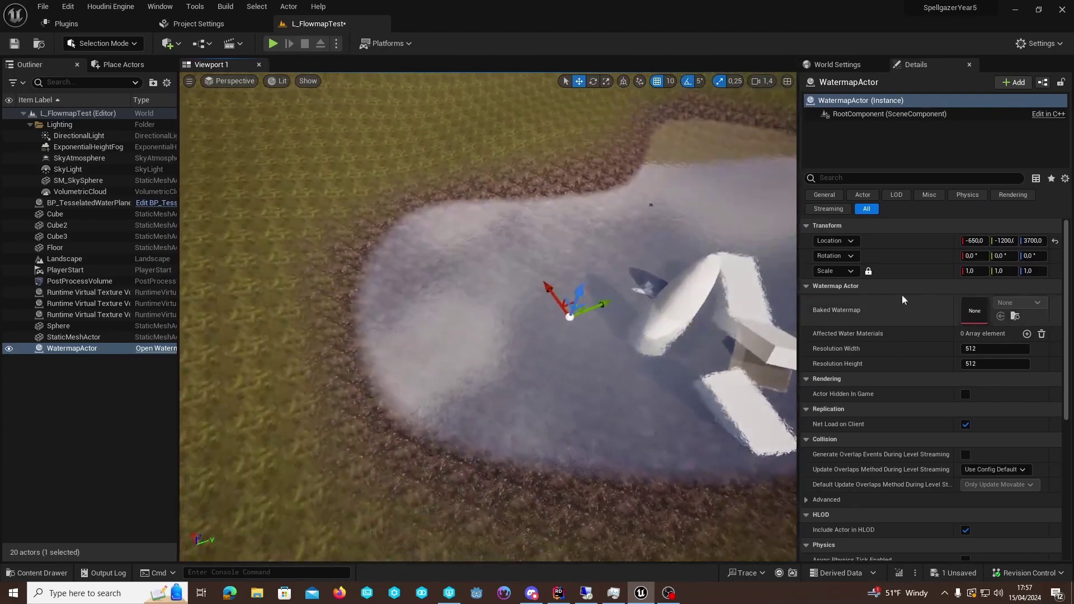
Step: Set the WatermapActor's X and Y location to 0 and raise it vertically to Z 3720
{"action": "key", "text": "Tab"}
{"action": "type", "text": "0"}
{"action": "key", "text": "Tab"}
{"action": "left_click", "coordinate": [1032, 241]}
{"action": "type", "text": "0"}
{"action": "key", "text": "Return"}
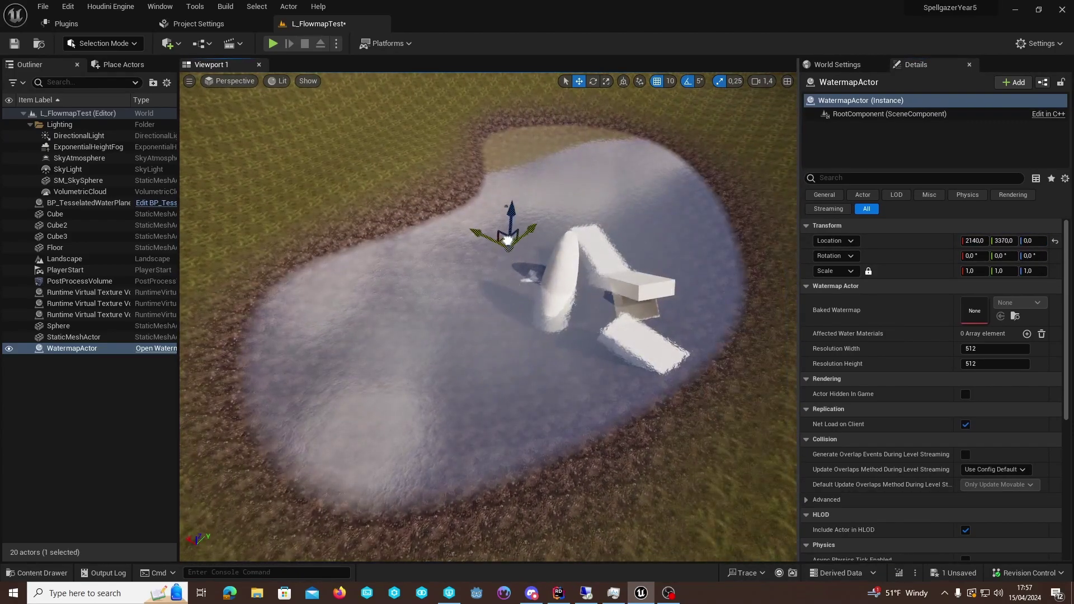
{"action": "left_click", "coordinate": [1055, 241]}
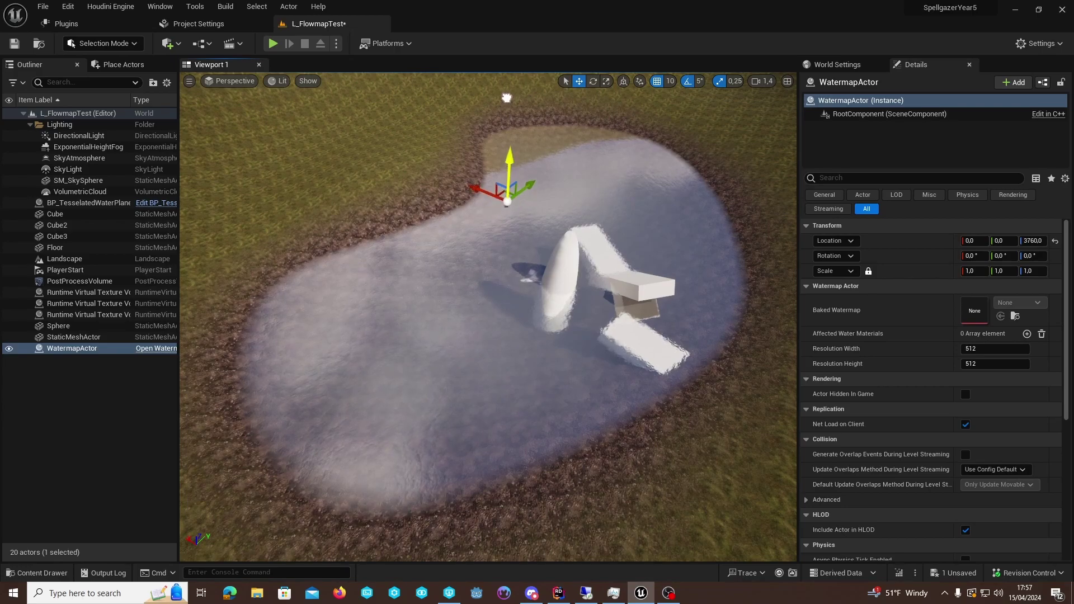
{"action": "right_click_drag", "start_coordinate": [506, 109], "coordinate": [515, 140]}
{"action": "left_click", "coordinate": [123, 65]}
{"action": "right_click_drag", "start_coordinate": [288, 175], "coordinate": [287, 176]}
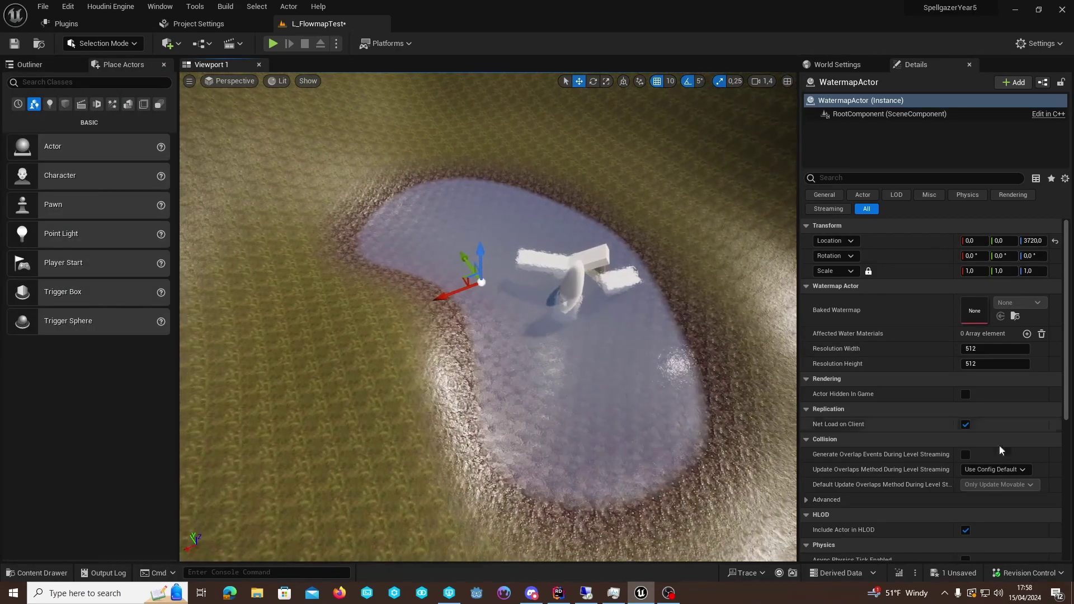
Step: Add one entry to the actor's Affected Water Materials and assign the flowmap test material instance, searching for "flowmapt"
{"action": "left_click", "coordinate": [1027, 334]}
{"action": "left_click", "coordinate": [1005, 353]}
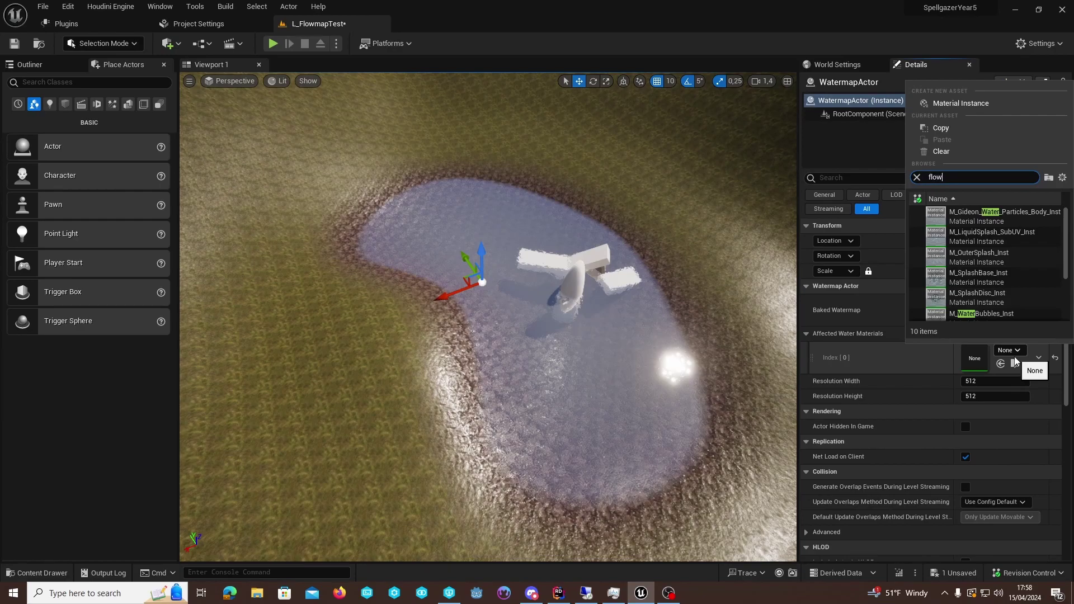
{"action": "type", "text": "flowmapt"}
{"action": "left_click", "coordinate": [1001, 235]}
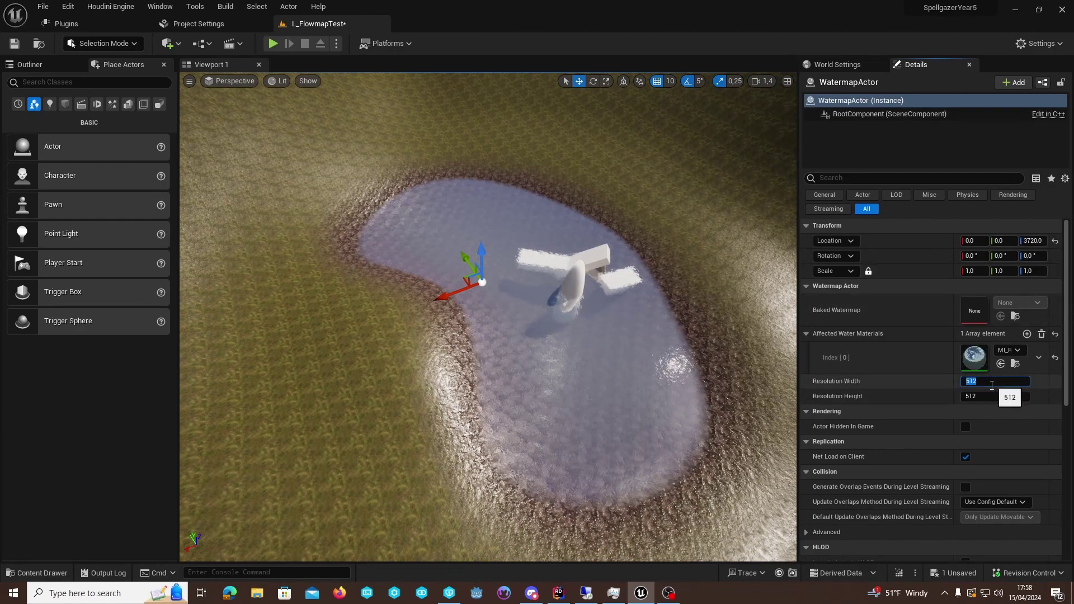
Step: Set the watermap's resolution width and height both to 1024
{"action": "type", "text": "1024"}
{"action": "key", "text": "Return"}
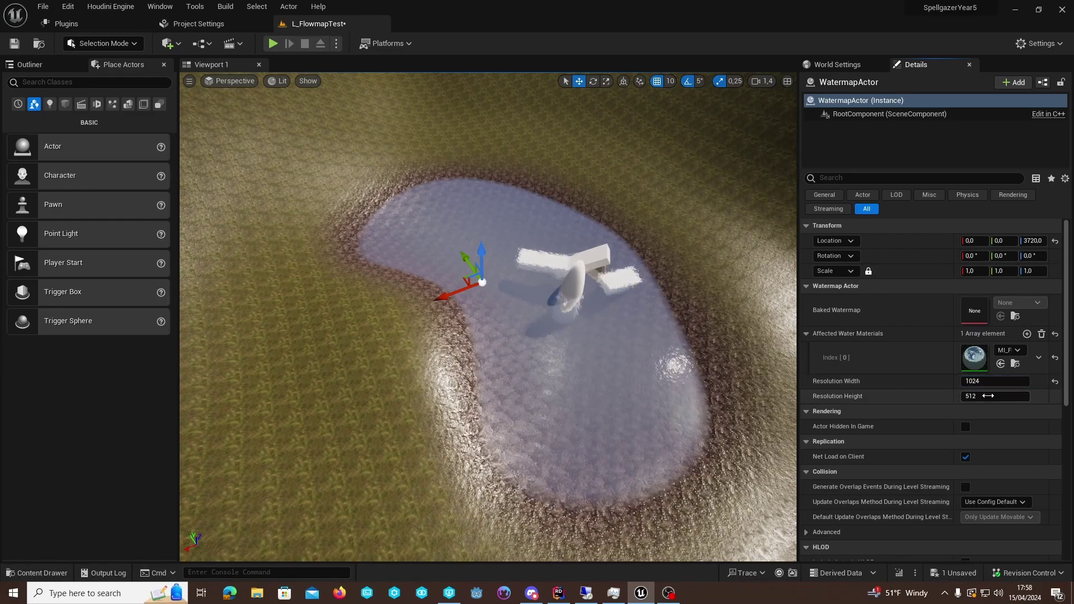
{"action": "left_click", "coordinate": [987, 397]}
{"action": "type", "text": "1024"}
{"action": "key", "text": "Return"}
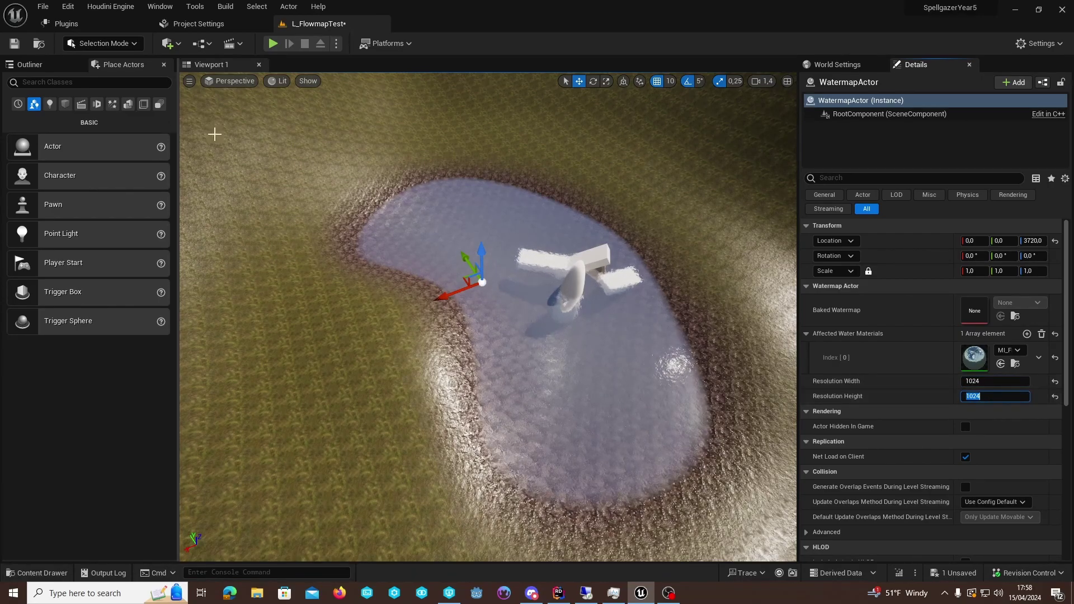
Step: Switch the editor to Scriptable Tools Mode and start the WPaint watermap painter
{"action": "left_click", "coordinate": [36, 65]}
{"action": "left_click", "coordinate": [115, 65]}
{"action": "left_click", "coordinate": [103, 43]}
{"action": "left_click", "coordinate": [93, 145]}
{"action": "left_click", "coordinate": [26, 89]}
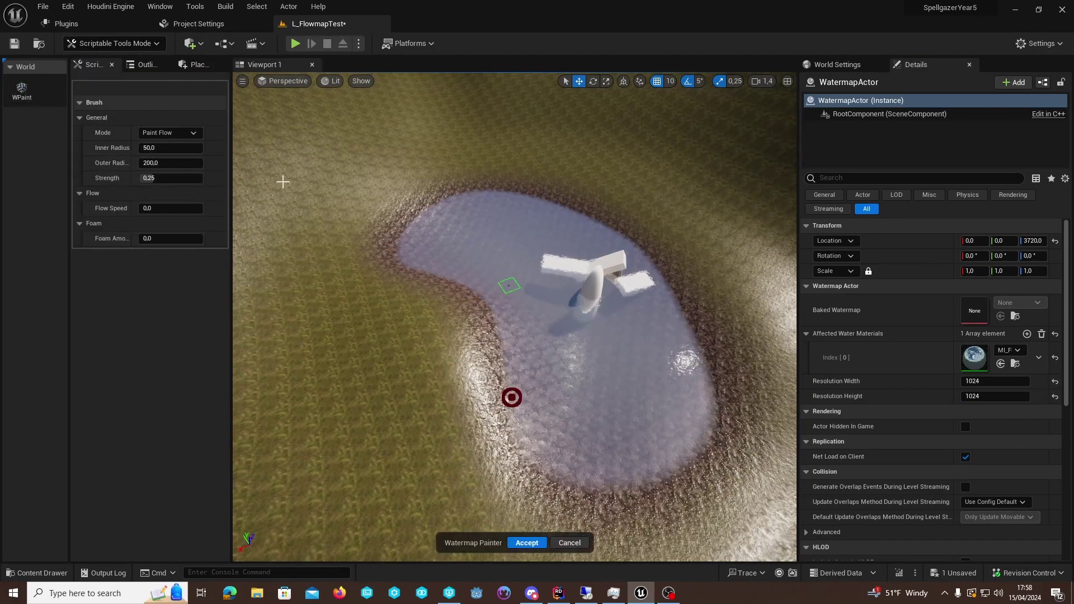
Step: Scale the WatermapActor to 50 on all three axes so that its area spans the pond
{"action": "key", "text": "w"}
{"action": "mouse_move", "coordinate": [506, 288]}
{"action": "right_mouse_down"}
{"action": "mouse_move", "coordinate": [489, 276]}
{"action": "mouse_move", "coordinate": [498, 283]}
{"action": "right_mouse_up"}
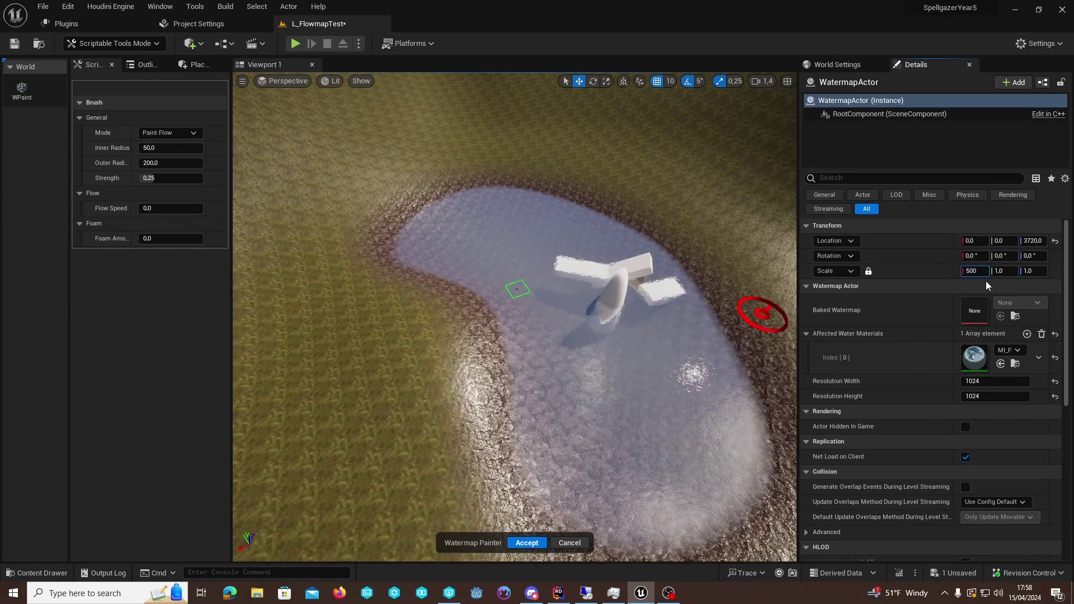
{"action": "key", "text": "BackSpace"}
{"action": "key", "text": "Return"}
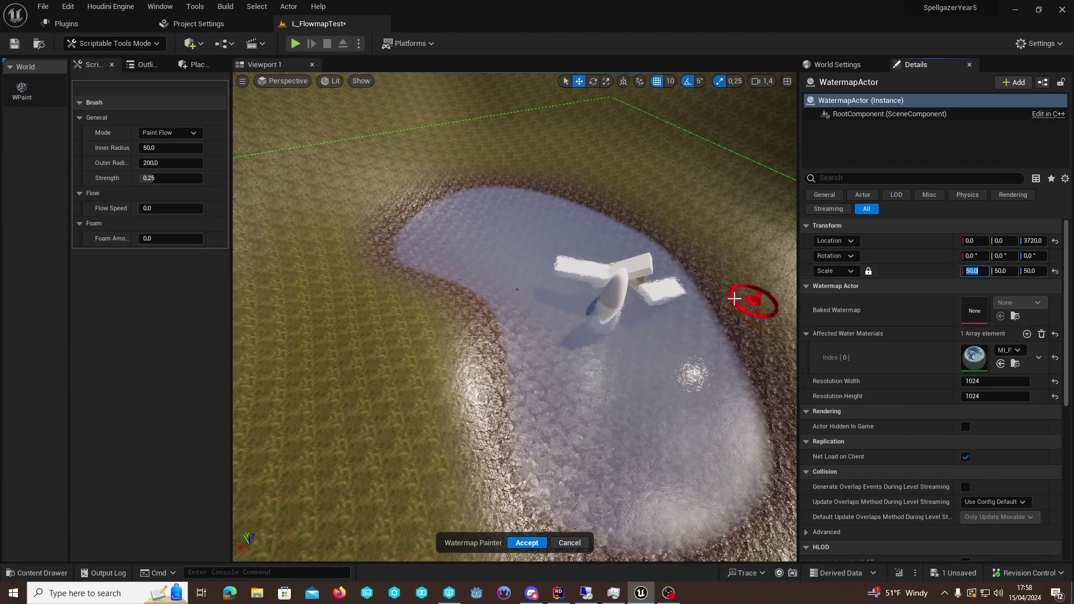
{"action": "right_click_drag", "start_coordinate": [693, 284], "coordinate": [635, 270]}
Step: Leave and re-enter Scriptable Tools Mode, and restart the WPaint watermap painter
{"action": "left_click", "coordinate": [112, 43]}
{"action": "left_click", "coordinate": [105, 61]}
{"action": "left_click", "coordinate": [104, 43]}
{"action": "left_click", "coordinate": [117, 155]}
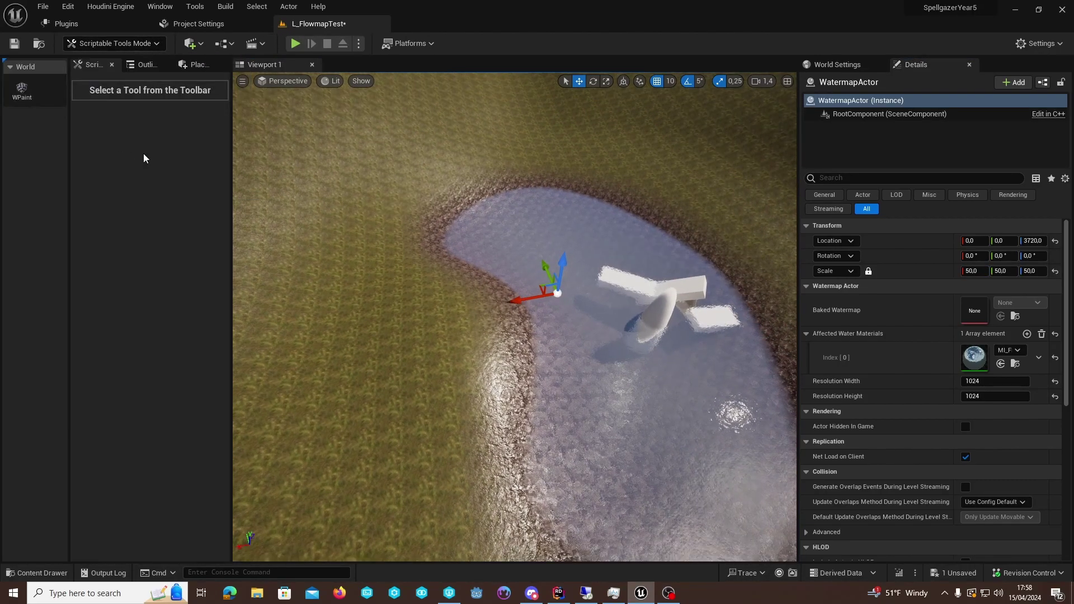
{"action": "left_click", "coordinate": [21, 90]}
Step: Set the flow brush's outer radius to 1250 and flow speed to 1, and paint flow over the pond
{"action": "scroll", "coordinate": [560, 263], "scroll_direction": "up", "scroll_amount": 5}
{"action": "mouse_move", "coordinate": [614, 304]}
{"action": "right_mouse_down"}
{"action": "mouse_move", "coordinate": [699, 263]}
{"action": "mouse_move", "coordinate": [760, 280]}
{"action": "right_mouse_up"}
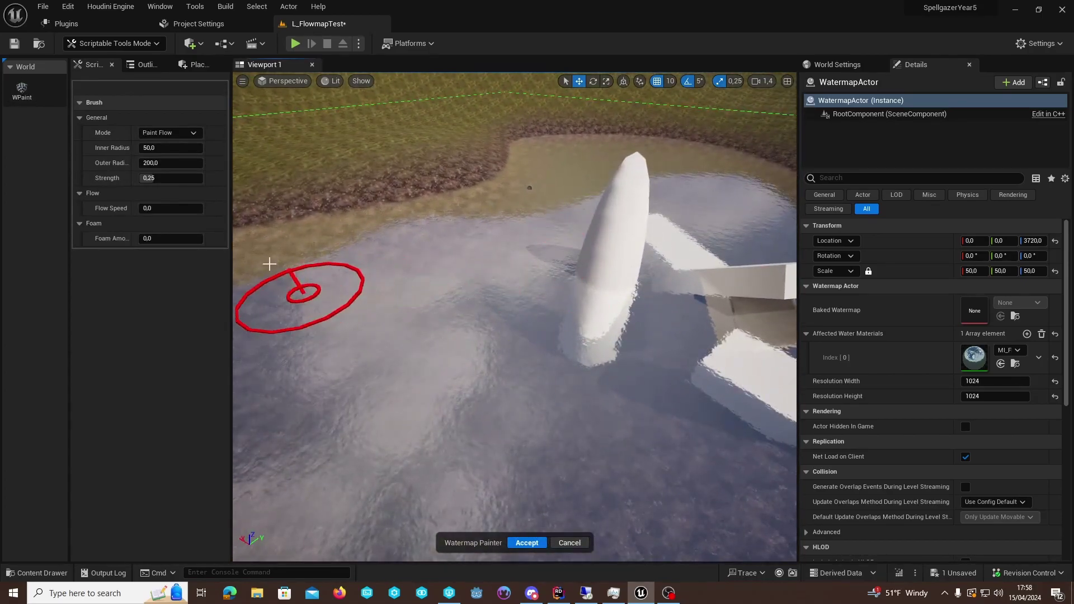
{"action": "mouse_move", "coordinate": [246, 192]}
{"action": "right_mouse_down"}
{"action": "mouse_move", "coordinate": [246, 235]}
{"action": "mouse_move", "coordinate": [229, 257]}
{"action": "right_mouse_up"}
{"action": "key", "text": "s"}
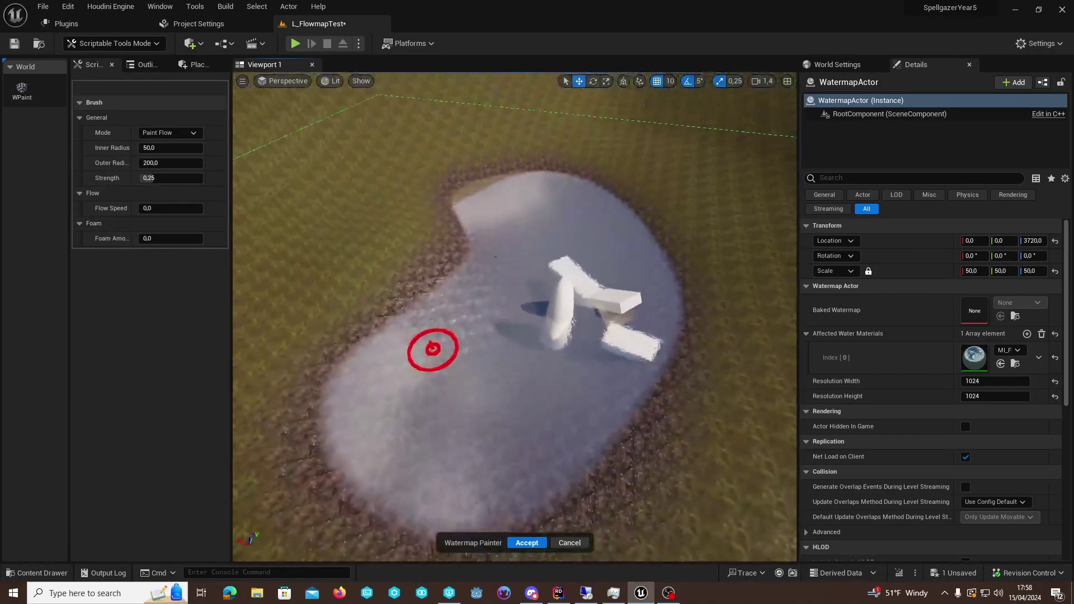
{"action": "right_click_drag", "start_coordinate": [432, 346], "coordinate": [433, 329]}
{"action": "left_click_drag", "start_coordinate": [167, 163], "coordinate": [209, 163]}
{"action": "left_click", "coordinate": [171, 162]}
{"action": "type", "text": "1250"}
{"action": "key", "text": "Return"}
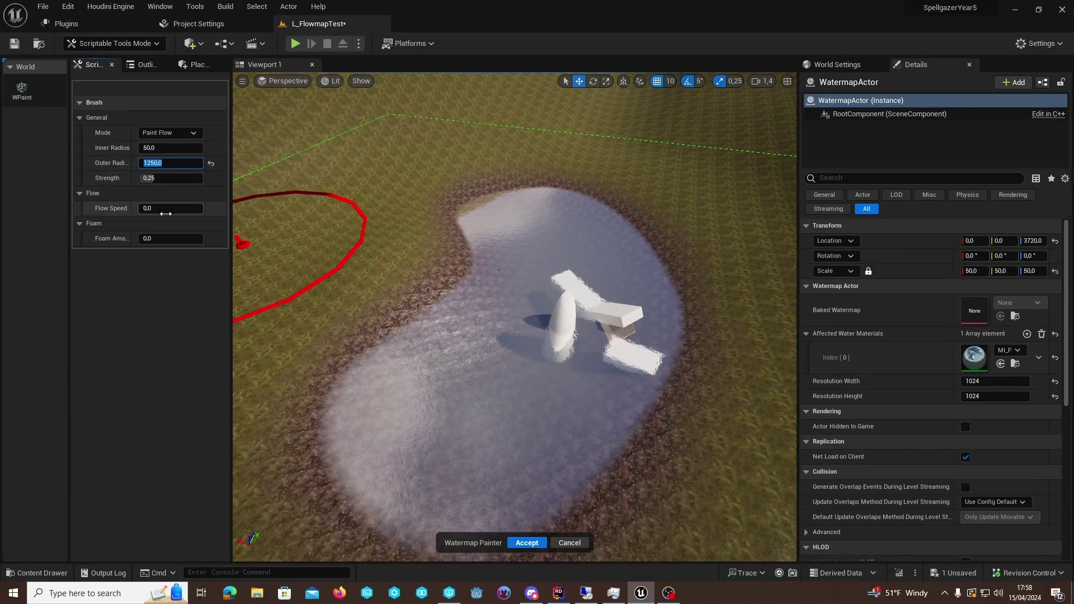
{"action": "mouse_move", "coordinate": [475, 295]}
{"action": "right_mouse_down"}
{"action": "mouse_move", "coordinate": [297, 360]}
{"action": "mouse_move", "coordinate": [475, 295]}
{"action": "right_mouse_up"}
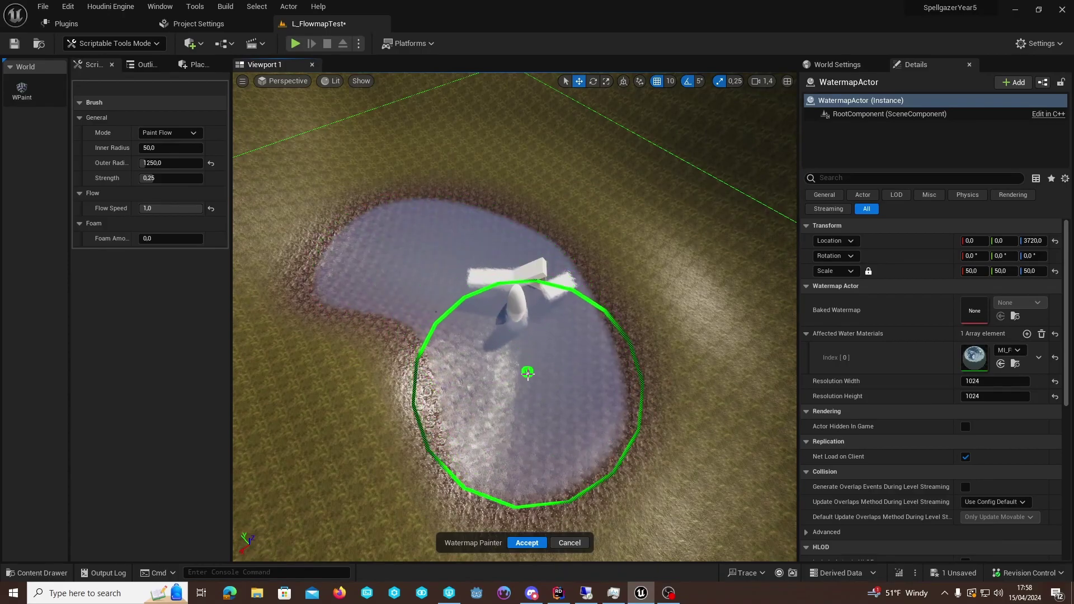
{"action": "key", "text": "w"}
{"action": "mouse_move", "coordinate": [415, 287]}
{"action": "right_mouse_down"}
{"action": "mouse_move", "coordinate": [341, 230]}
{"action": "mouse_move", "coordinate": [406, 122]}
{"action": "mouse_move", "coordinate": [473, 132]}
{"action": "right_mouse_up"}
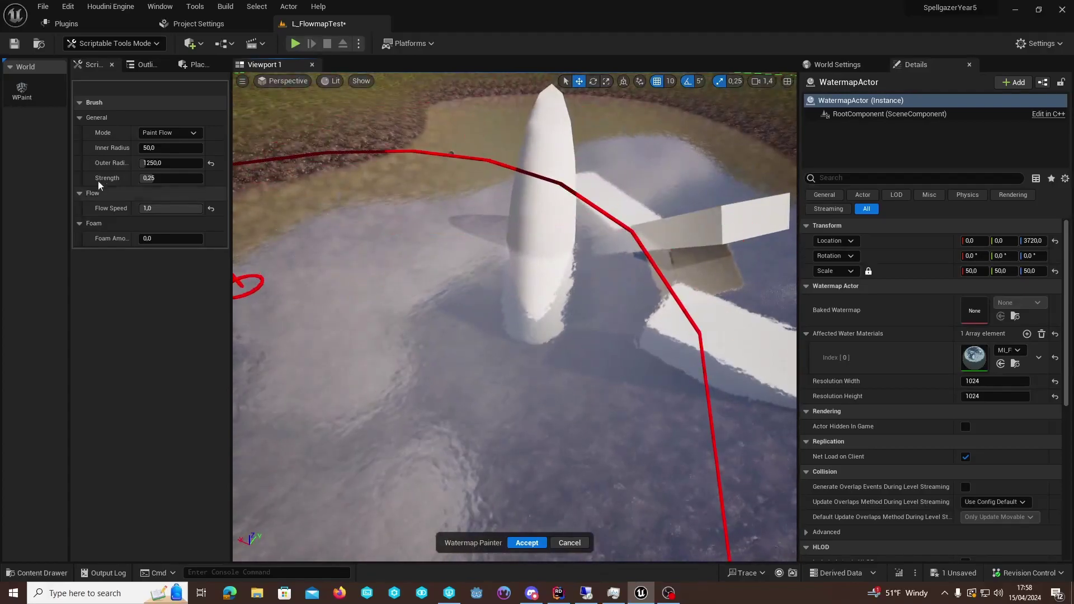
Step: Set the brush's outer radius to 150 and lower the viewport camera speed to 0.5 near the white pillar
{"action": "left_click", "coordinate": [171, 163]}
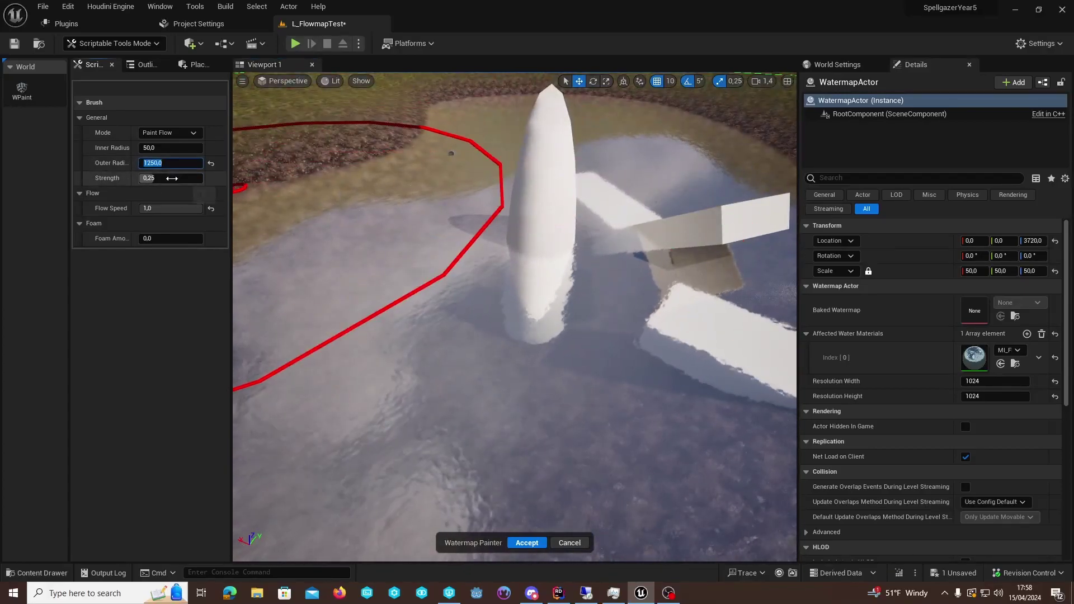
{"action": "type", "text": "150"}
{"action": "key", "text": "Return"}
{"action": "mouse_move", "coordinate": [299, 220]}
{"action": "right_mouse_down"}
{"action": "mouse_move", "coordinate": [346, 213]}
{"action": "mouse_move", "coordinate": [302, 204]}
{"action": "mouse_move", "coordinate": [314, 199]}
{"action": "mouse_move", "coordinate": [291, 210]}
{"action": "mouse_move", "coordinate": [308, 196]}
{"action": "right_mouse_up"}
{"action": "scroll", "coordinate": [302, 204], "scroll_direction": "down", "scroll_amount": 4}
{"action": "scroll", "coordinate": [305, 198], "scroll_direction": "down", "scroll_amount": 1}
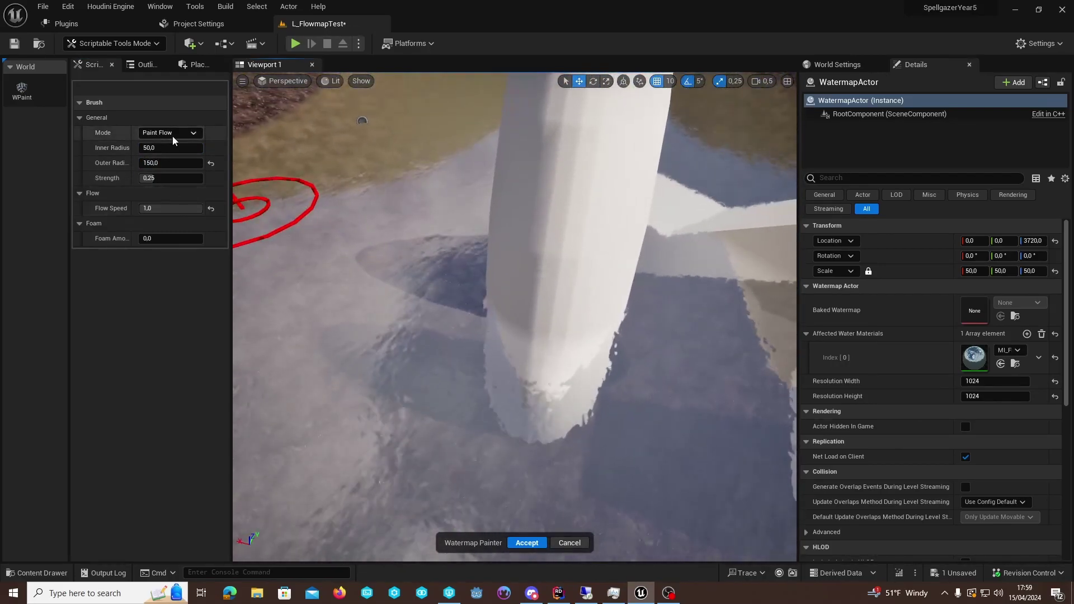
Step: Switch the brush to Paint Foam with inner radius 5, outer radius 100, strength 0.1 and foam amount 1
{"action": "left_click", "coordinate": [170, 178]}
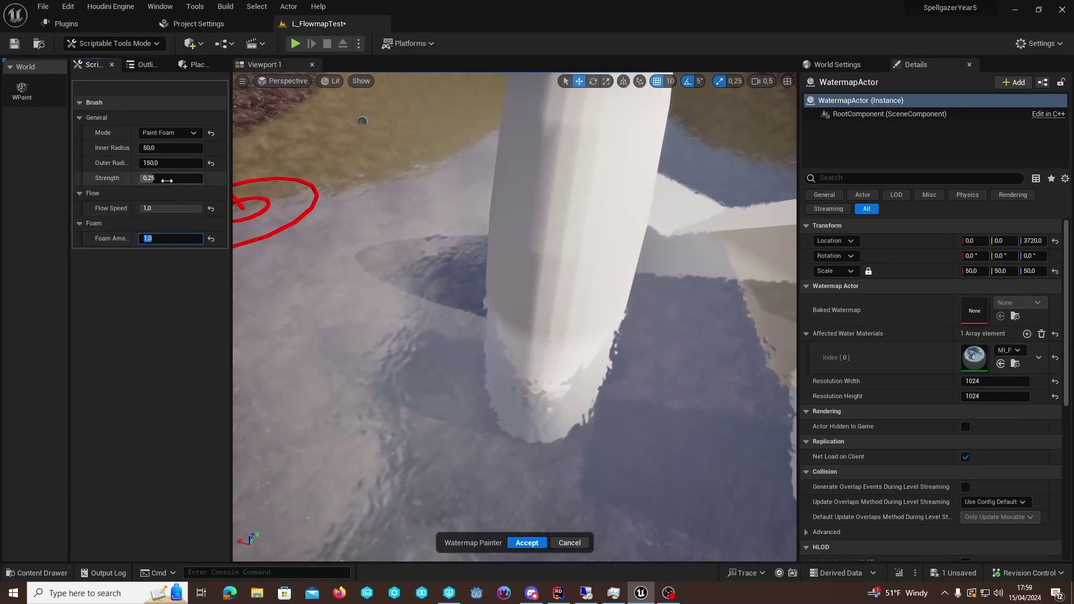
{"action": "type", "text": "0,1"}
{"action": "key", "text": "Return"}
{"action": "key", "text": "BackSpace"}
{"action": "type", "text": "5"}
{"action": "key", "text": "Return"}
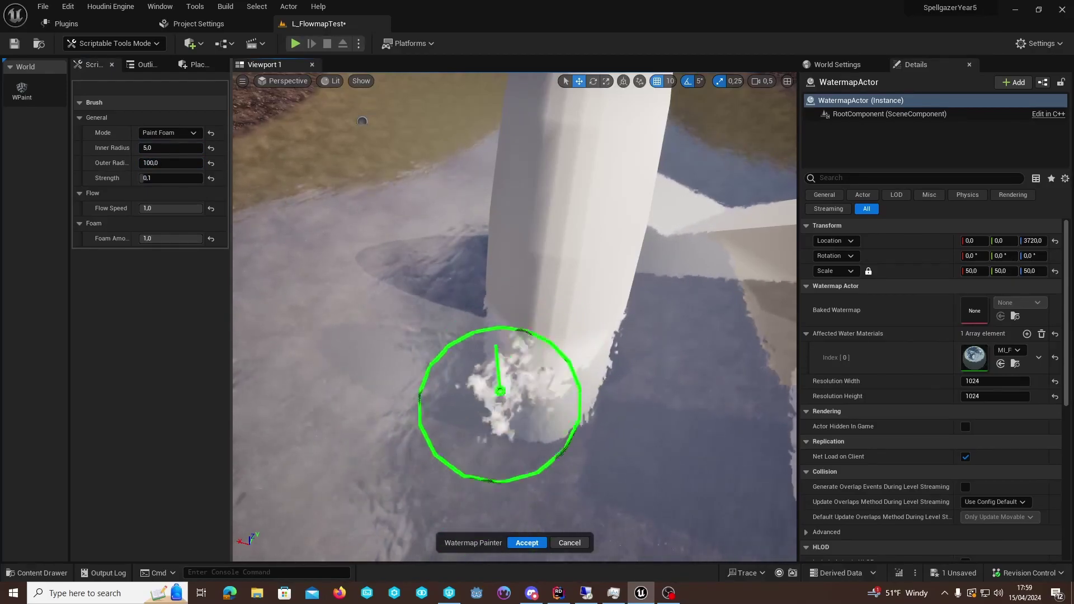
Step: Paint foam on the water around the base of the white pillar
{"action": "right_click_drag", "start_coordinate": [493, 418], "coordinate": [470, 393]}
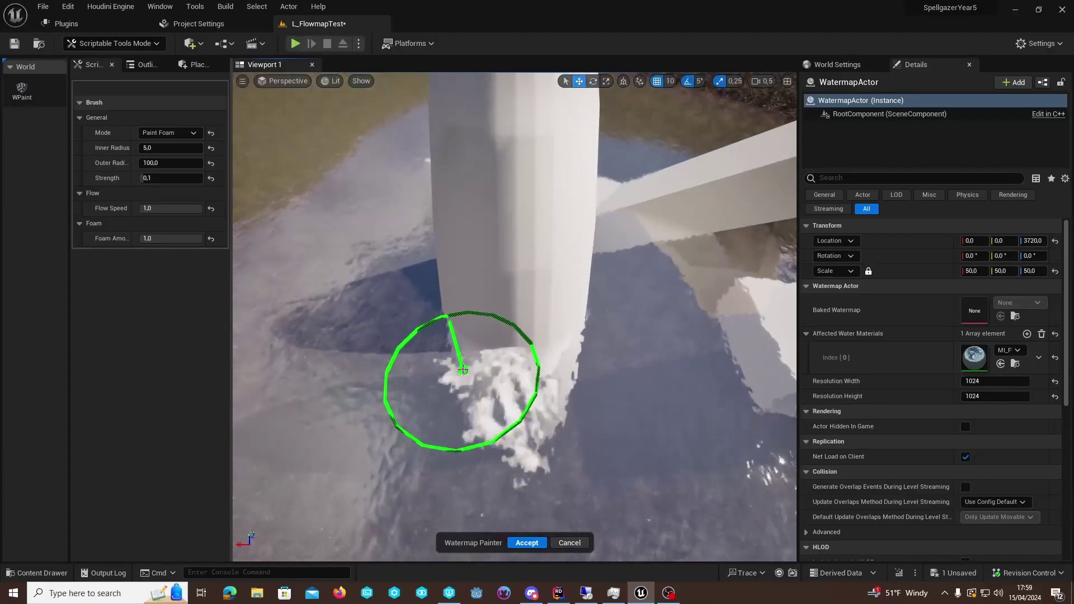
{"action": "mouse_move", "coordinate": [471, 381]}
{"action": "right_mouse_down"}
{"action": "mouse_move", "coordinate": [547, 358]}
{"action": "mouse_move", "coordinate": [438, 319]}
{"action": "mouse_move", "coordinate": [482, 402]}
{"action": "right_mouse_up"}
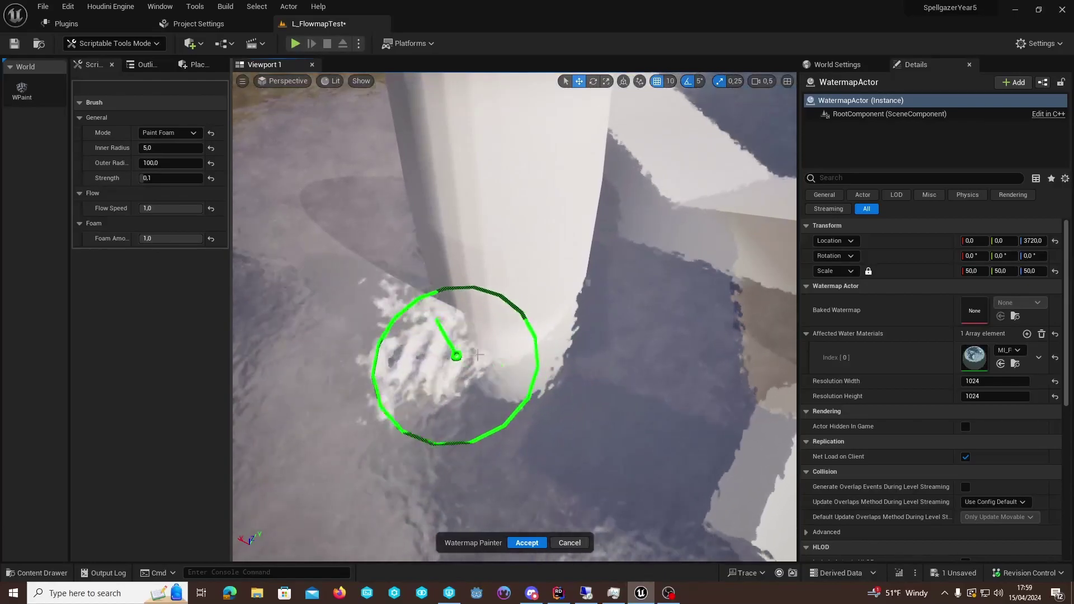
{"action": "mouse_move", "coordinate": [543, 342]}
{"action": "right_mouse_down"}
{"action": "mouse_move", "coordinate": [429, 382]}
{"action": "mouse_move", "coordinate": [576, 383]}
{"action": "mouse_move", "coordinate": [551, 276]}
{"action": "mouse_move", "coordinate": [544, 347]}
{"action": "right_mouse_up"}
{"action": "mouse_move", "coordinate": [544, 347]}
{"action": "left_mouse_down"}
{"action": "mouse_move", "coordinate": [566, 377]}
{"action": "mouse_move", "coordinate": [566, 359]}
{"action": "mouse_move", "coordinate": [544, 380]}
{"action": "mouse_move", "coordinate": [538, 333]}
{"action": "mouse_move", "coordinate": [561, 364]}
{"action": "left_mouse_up"}
{"action": "right_click_drag", "start_coordinate": [561, 364], "coordinate": [542, 302]}
{"action": "right_click_drag", "start_coordinate": [661, 528], "coordinate": [661, 528]}
Step: Set the foam brush's outer radius to 25, strength to 0.25 and foam amount to 0
{"action": "left_click", "coordinate": [171, 163]}
{"action": "type", "text": "25"}
{"action": "key", "text": "Tab"}
{"action": "type", "text": ".2"}
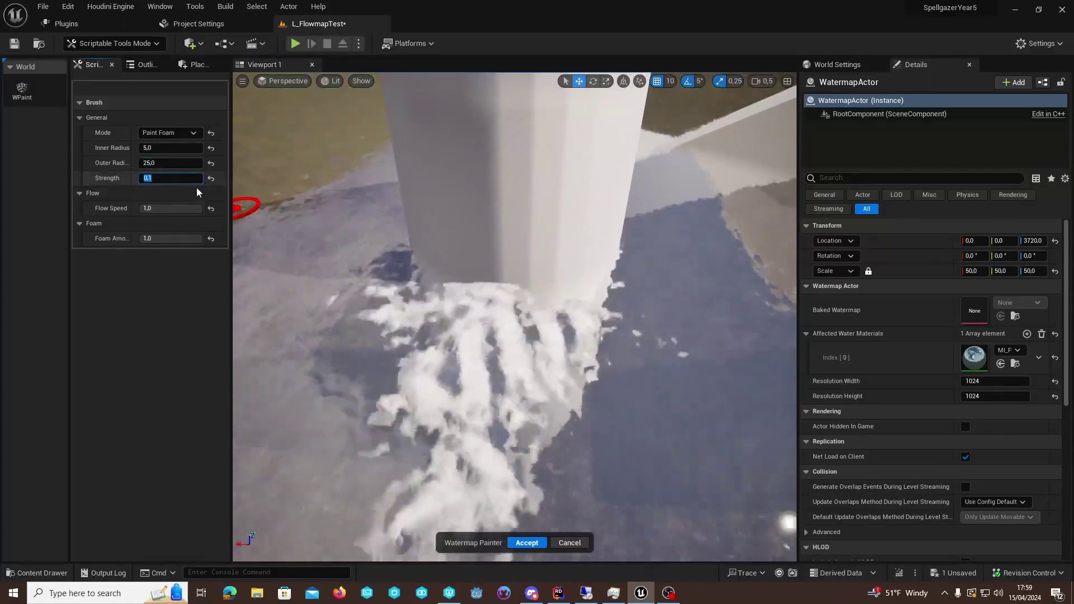
{"action": "left_click", "coordinate": [162, 238]}
{"action": "type", "text": "0"}
Step: Erase the excess foam along the waterline at the pillar's base
{"action": "left_click_drag", "start_coordinate": [420, 251], "coordinate": [408, 257]}
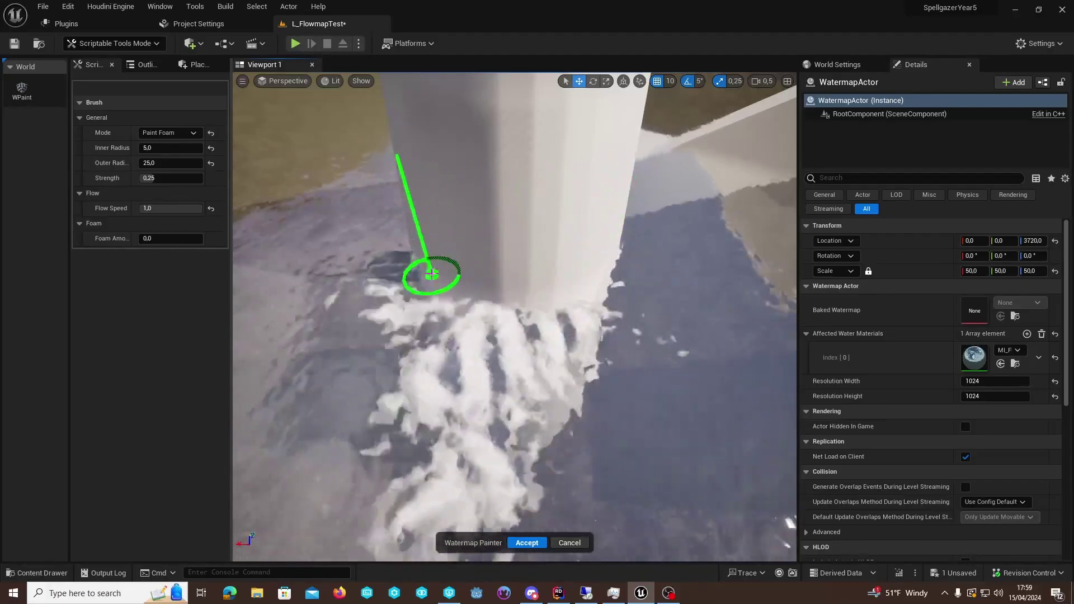
{"action": "mouse_move", "coordinate": [554, 290]}
{"action": "left_mouse_down"}
{"action": "mouse_move", "coordinate": [621, 269]}
{"action": "mouse_move", "coordinate": [594, 278]}
{"action": "left_mouse_up"}
{"action": "key", "text": "s"}
{"action": "right_click_drag", "start_coordinate": [594, 278], "coordinate": [613, 324]}
Step: Switch the brush to Paint Flow and set its outer radius to 100
{"action": "left_click", "coordinate": [167, 132]}
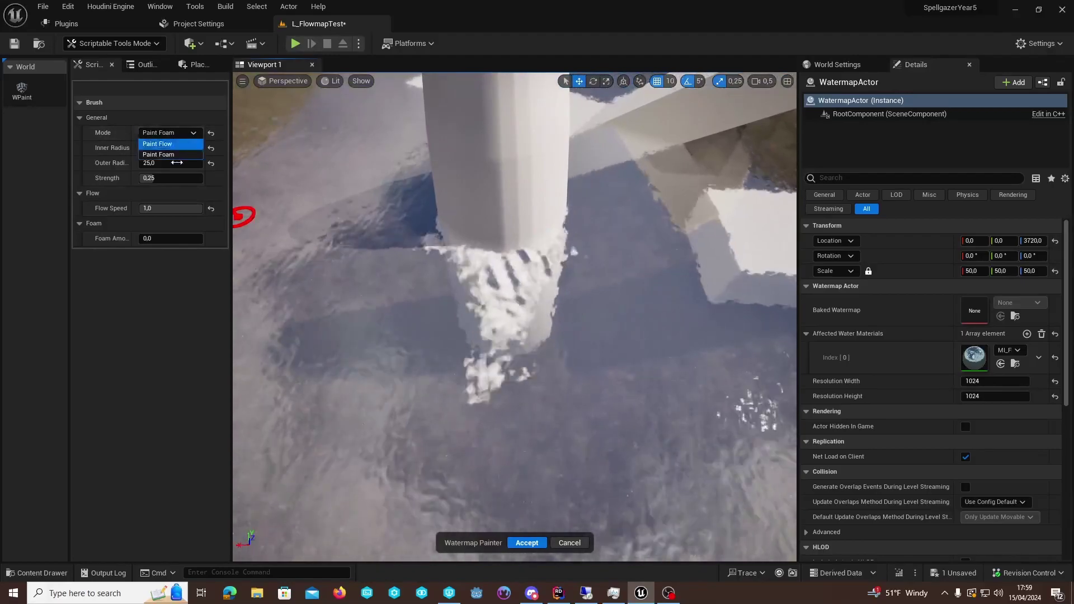
{"action": "left_click", "coordinate": [162, 146]}
{"action": "left_click", "coordinate": [167, 241]}
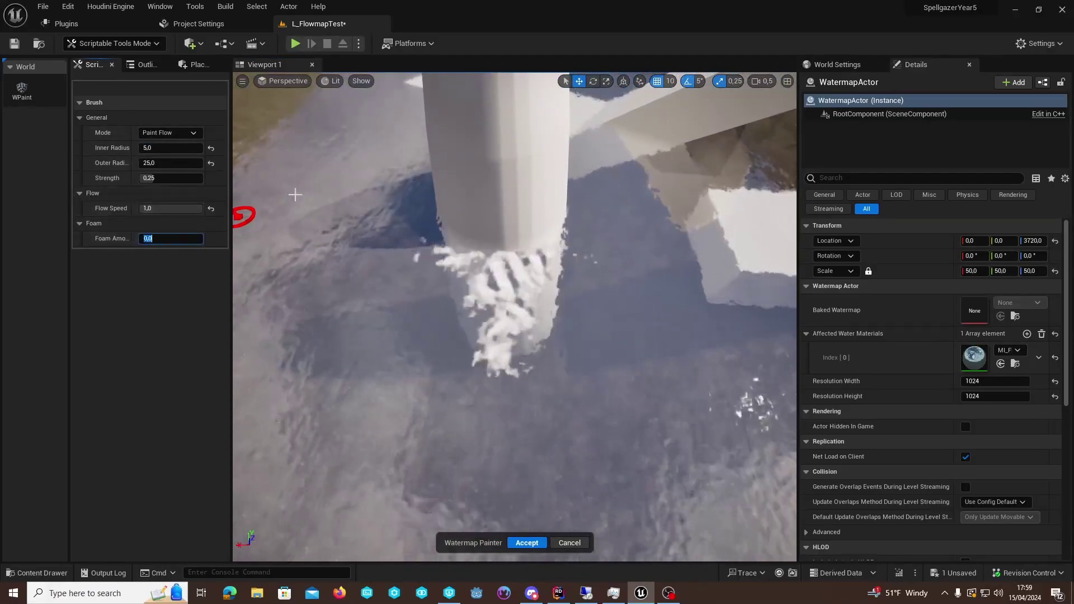
{"action": "right_click_drag", "start_coordinate": [430, 241], "coordinate": [408, 221]}
{"action": "left_click", "coordinate": [168, 162]}
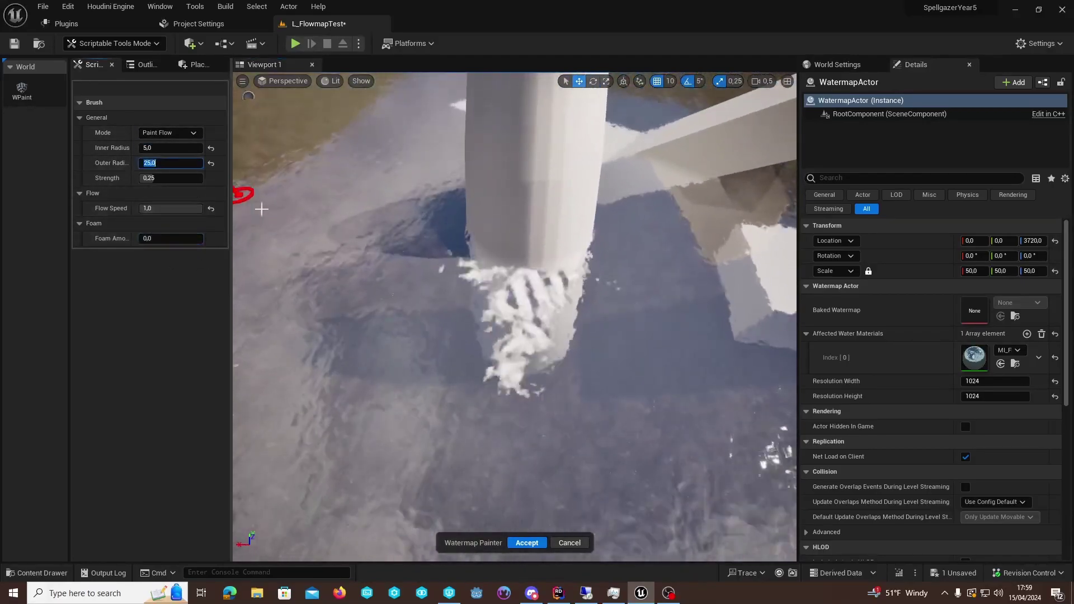
Step: Paint flow strokes in the water around all sides of the pillar to direct the current past it
{"action": "left_click_drag", "start_coordinate": [424, 291], "coordinate": [454, 327]}
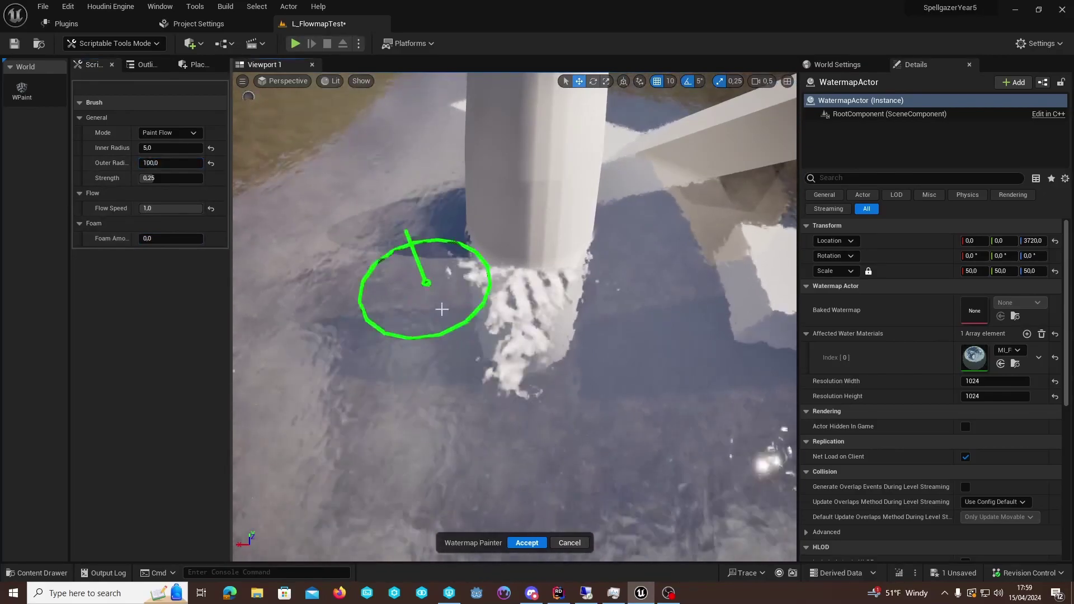
{"action": "left_click_drag", "start_coordinate": [566, 352], "coordinate": [526, 308]}
{"action": "key", "text": "d"}
{"action": "mouse_move", "coordinate": [627, 305]}
{"action": "right_mouse_down"}
{"action": "mouse_move", "coordinate": [650, 360]}
{"action": "mouse_move", "coordinate": [501, 360]}
{"action": "right_mouse_up"}
{"action": "mouse_move", "coordinate": [640, 241]}
{"action": "left_mouse_down"}
{"action": "mouse_move", "coordinate": [531, 341]}
{"action": "mouse_move", "coordinate": [497, 339]}
{"action": "mouse_move", "coordinate": [625, 295]}
{"action": "mouse_move", "coordinate": [549, 348]}
{"action": "left_mouse_up"}
{"action": "key", "text": "d"}
{"action": "mouse_move", "coordinate": [615, 336]}
{"action": "right_mouse_down"}
{"action": "mouse_move", "coordinate": [719, 489]}
{"action": "mouse_move", "coordinate": [504, 497]}
{"action": "mouse_move", "coordinate": [645, 352]}
{"action": "right_mouse_up"}
{"action": "left_click_drag", "start_coordinate": [645, 352], "coordinate": [451, 423]}
{"action": "left_click_drag", "start_coordinate": [683, 365], "coordinate": [438, 410]}
{"action": "key", "text": "a"}
{"action": "mouse_move", "coordinate": [465, 411]}
{"action": "right_mouse_down"}
{"action": "mouse_move", "coordinate": [556, 468]}
{"action": "mouse_move", "coordinate": [633, 384]}
{"action": "mouse_move", "coordinate": [681, 276]}
{"action": "mouse_move", "coordinate": [468, 408]}
{"action": "right_mouse_up"}
{"action": "mouse_move", "coordinate": [419, 313]}
{"action": "left_mouse_down"}
{"action": "mouse_move", "coordinate": [599, 371]}
{"action": "mouse_move", "coordinate": [630, 341]}
{"action": "mouse_move", "coordinate": [566, 384]}
{"action": "mouse_move", "coordinate": [621, 358]}
{"action": "mouse_move", "coordinate": [521, 393]}
{"action": "mouse_move", "coordinate": [599, 414]}
{"action": "left_mouse_up"}
{"action": "mouse_move", "coordinate": [600, 415]}
{"action": "right_mouse_down"}
{"action": "mouse_move", "coordinate": [513, 455]}
{"action": "mouse_move", "coordinate": [367, 371]}
{"action": "mouse_move", "coordinate": [417, 271]}
{"action": "mouse_move", "coordinate": [417, 285]}
{"action": "right_mouse_up"}
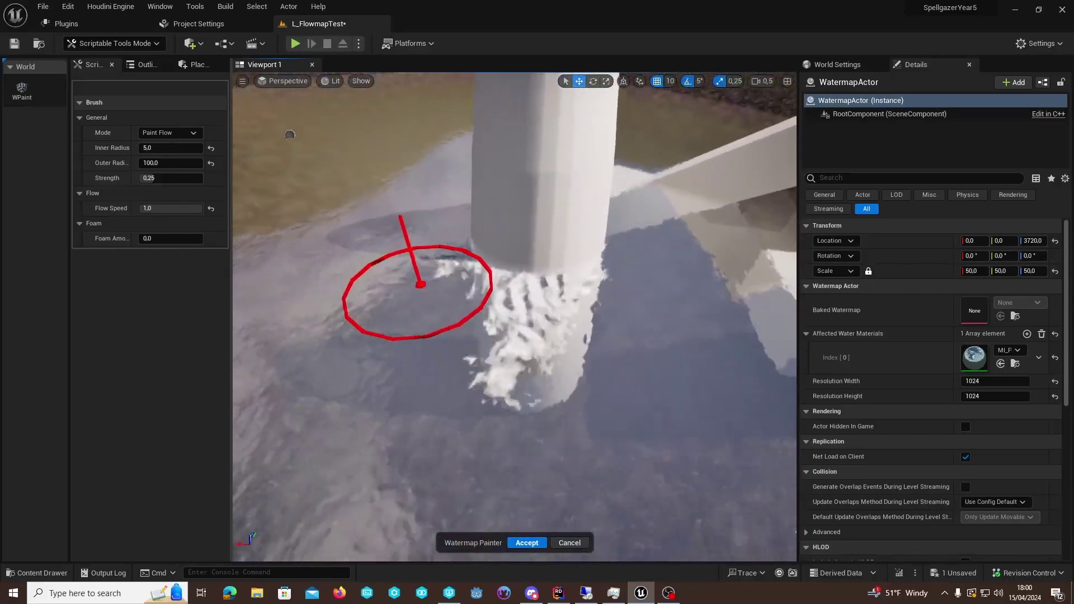
{"action": "mouse_move", "coordinate": [568, 304]}
{"action": "left_mouse_down"}
{"action": "mouse_move", "coordinate": [523, 372]}
{"action": "mouse_move", "coordinate": [551, 305]}
{"action": "mouse_move", "coordinate": [523, 287]}
{"action": "left_mouse_up"}
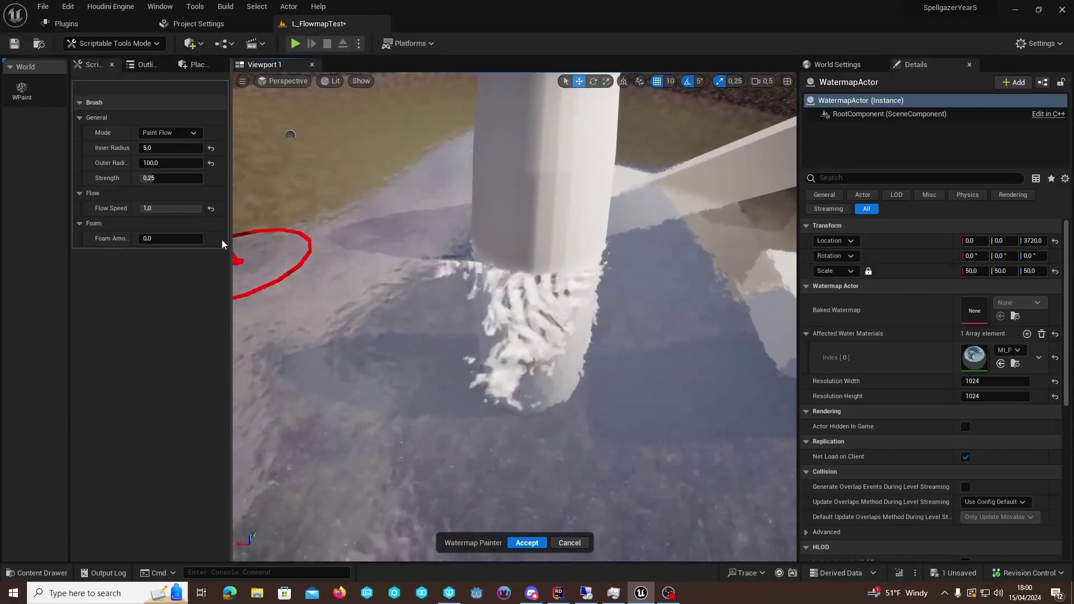
Step: Switch the brush back to Paint Foam with strength 0.1 and outer radius 50
{"action": "left_click", "coordinate": [170, 132]}
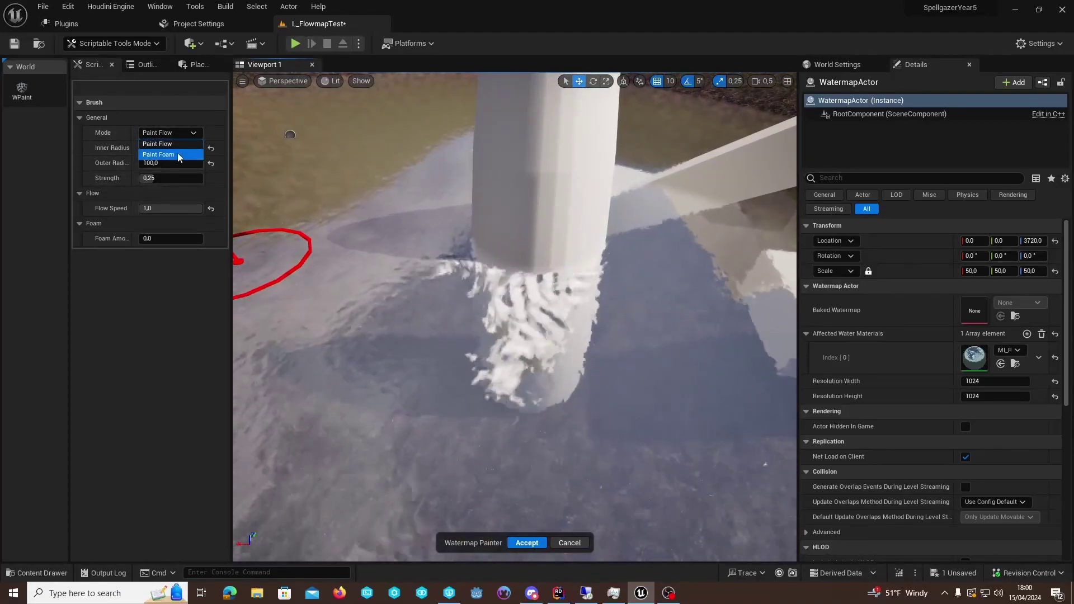
{"action": "left_click", "coordinate": [164, 174]}
{"action": "type", "text": "0,1"}
{"action": "key", "text": "Return"}
{"action": "key", "text": "Return"}
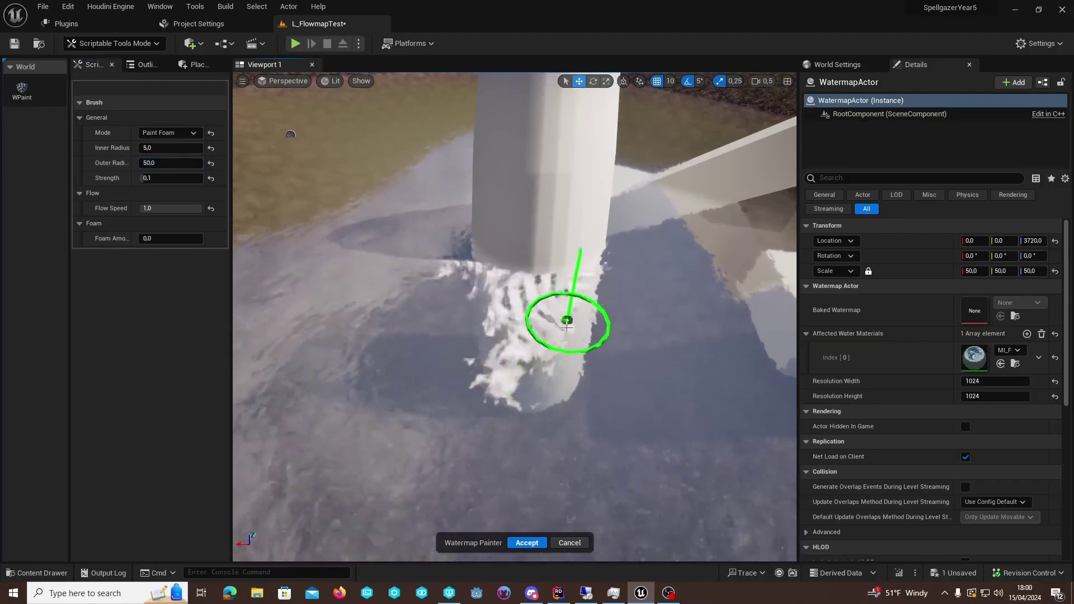
Step: Thin out the foam around the pillar's base using the zero-amount foam brush
{"action": "mouse_move", "coordinate": [581, 355]}
{"action": "right_mouse_down"}
{"action": "mouse_move", "coordinate": [590, 309]}
{"action": "mouse_move", "coordinate": [546, 341]}
{"action": "right_mouse_up"}
{"action": "mouse_move", "coordinate": [546, 341]}
{"action": "left_mouse_down"}
{"action": "mouse_move", "coordinate": [402, 333]}
{"action": "mouse_move", "coordinate": [497, 231]}
{"action": "mouse_move", "coordinate": [633, 230]}
{"action": "mouse_move", "coordinate": [603, 229]}
{"action": "mouse_move", "coordinate": [542, 185]}
{"action": "mouse_move", "coordinate": [549, 240]}
{"action": "mouse_move", "coordinate": [606, 247]}
{"action": "left_mouse_up"}
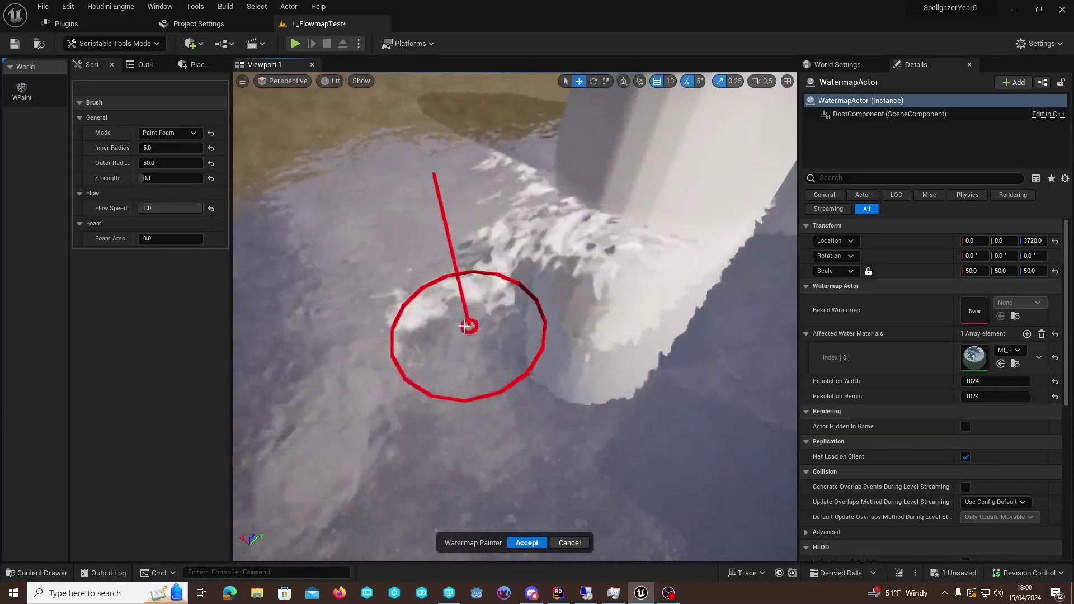
{"action": "mouse_move", "coordinate": [559, 333]}
{"action": "right_mouse_down"}
{"action": "mouse_move", "coordinate": [554, 319]}
{"action": "mouse_move", "coordinate": [610, 296]}
{"action": "mouse_move", "coordinate": [598, 297]}
{"action": "right_mouse_up"}
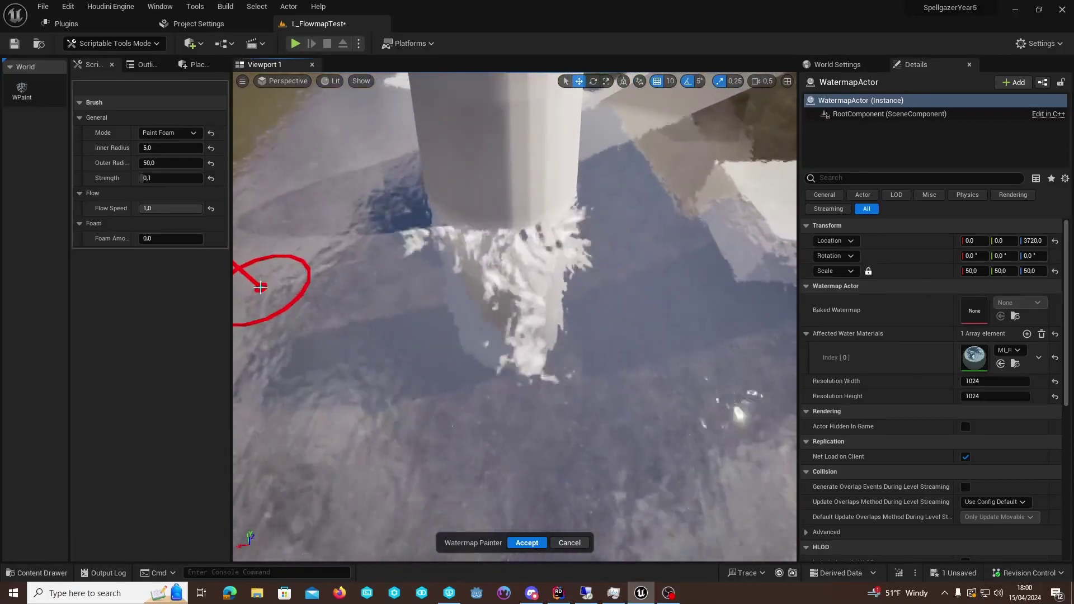
{"action": "right_click_drag", "start_coordinate": [504, 336], "coordinate": [480, 323]}
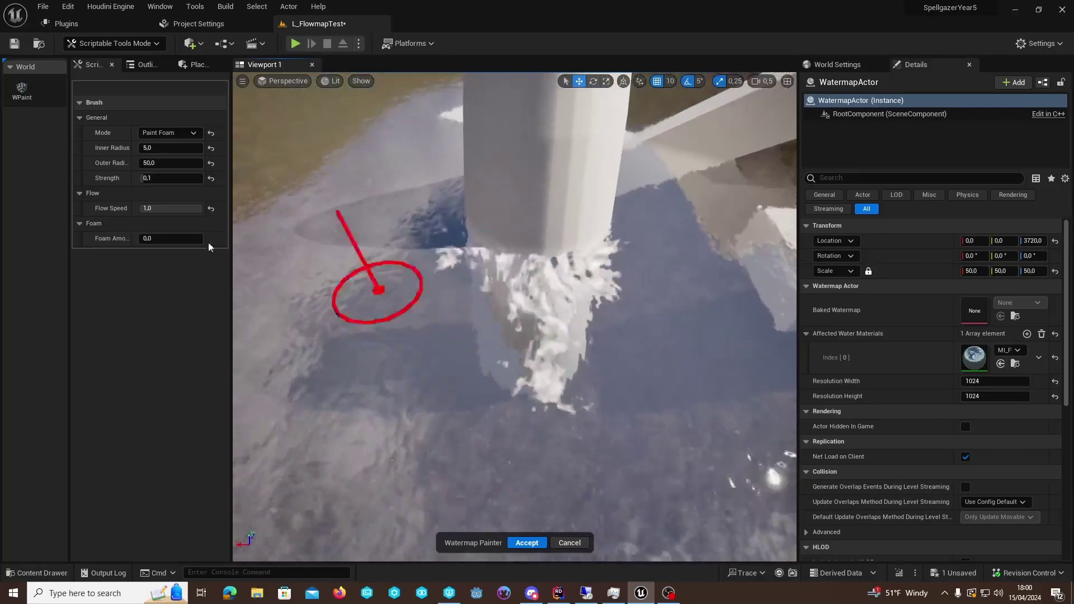
Step: Accept the painted water data and open the T_BakedWatermap texture baked for the WatermapActor
{"action": "left_click", "coordinate": [527, 543]}
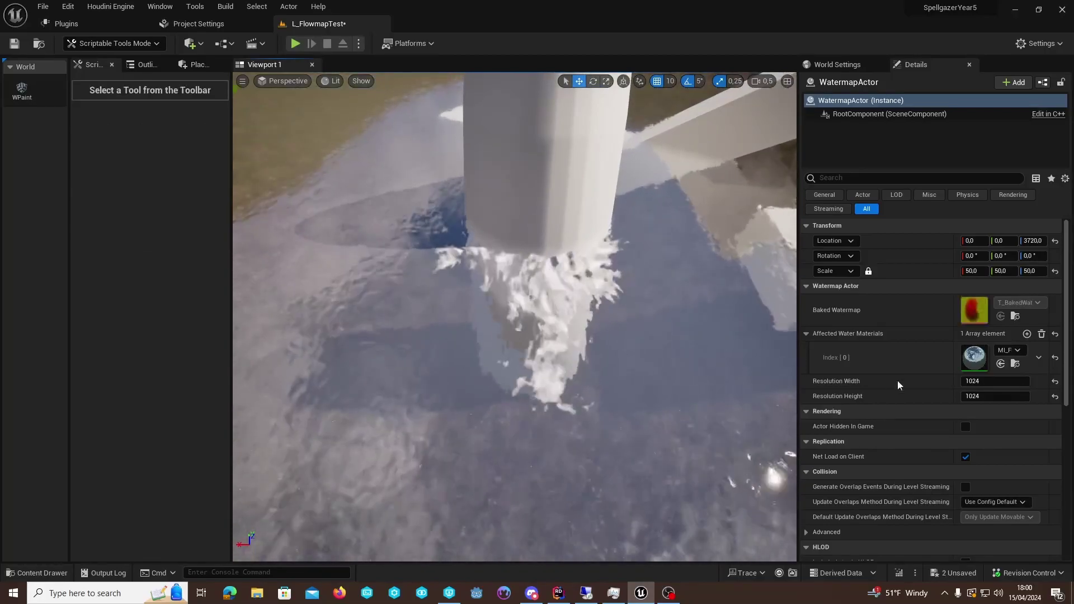
{"action": "left_click", "coordinate": [1015, 316]}
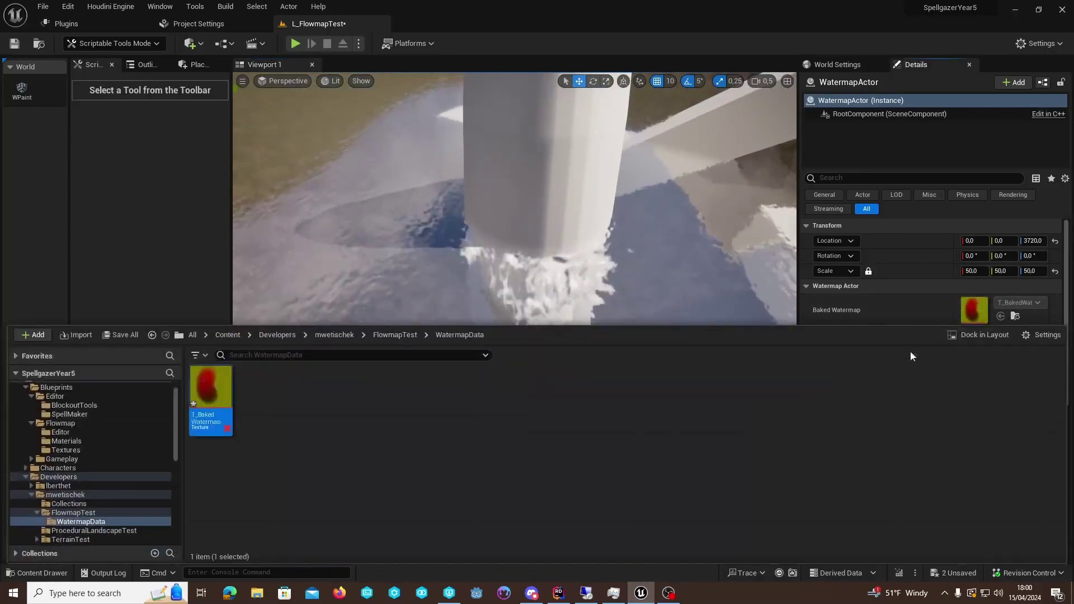
{"action": "double_click", "coordinate": [210, 393]}
{"action": "left_click_drag", "start_coordinate": [1073, 23], "coordinate": [494, 21]}
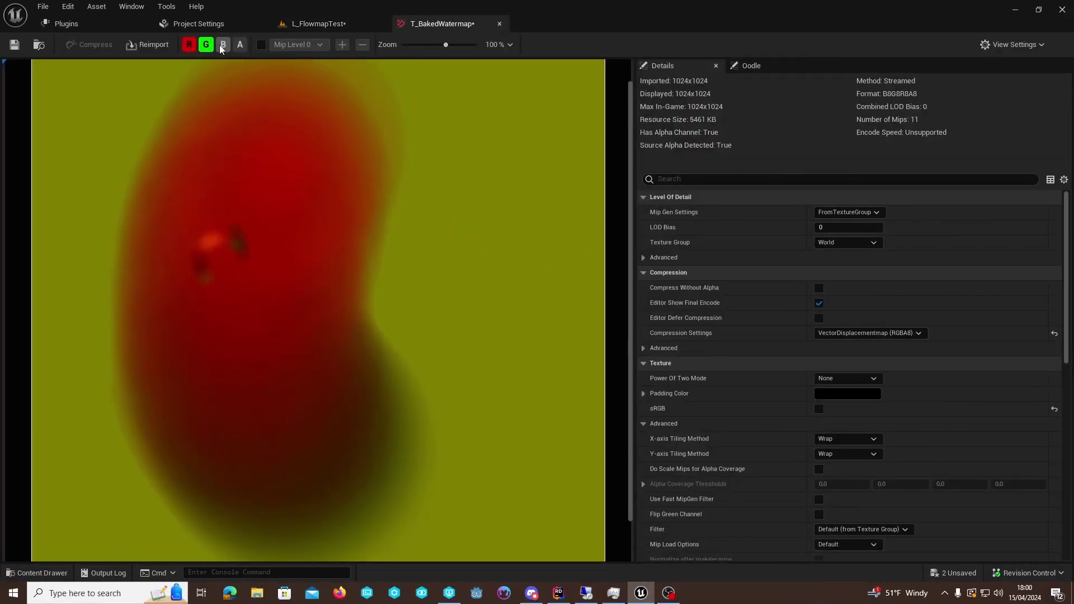
Step: Examine the red, green and blue channels of the baked watermap texture by toggling them individually
{"action": "left_click", "coordinate": [189, 46]}
{"action": "left_click", "coordinate": [206, 45]}
{"action": "left_click", "coordinate": [206, 45]}
{"action": "left_click", "coordinate": [189, 44]}
{"action": "left_click", "coordinate": [206, 44]}
{"action": "left_click", "coordinate": [193, 44]}
{"action": "left_click", "coordinate": [218, 43]}
{"action": "left_click", "coordinate": [190, 45]}
{"action": "left_click", "coordinate": [204, 46]}
{"action": "left_click", "coordinate": [223, 45]}
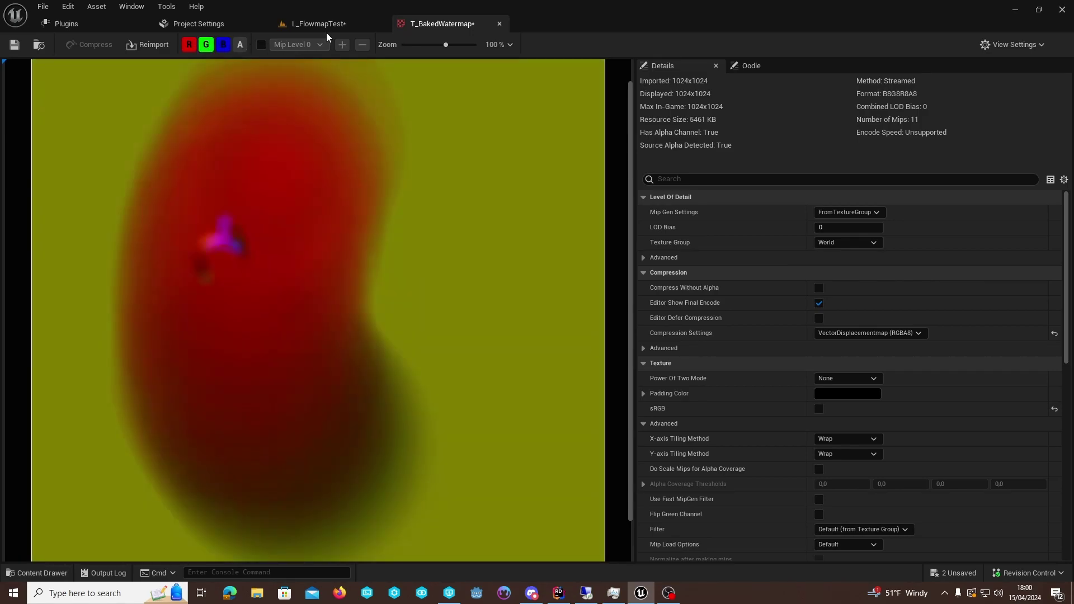
Step: Return to the L_FlowmapTest level and start the watermap painter in Paint Foam mode with foam amount 1.0 and strength 1.0
{"action": "left_click", "coordinate": [320, 24]}
{"action": "right_click_drag", "start_coordinate": [514, 316], "coordinate": [554, 302]}
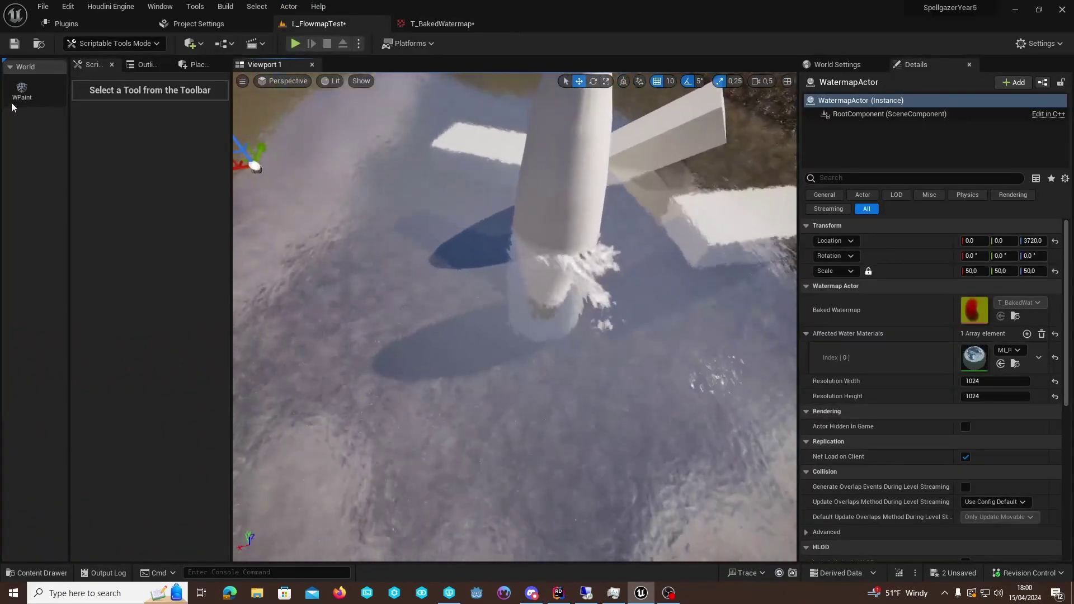
{"action": "left_click", "coordinate": [16, 96]}
{"action": "scroll", "coordinate": [439, 336], "scroll_direction": "up", "scroll_amount": 2}
{"action": "right_click_drag", "start_coordinate": [439, 335], "coordinate": [615, 318]}
{"action": "mouse_move", "coordinate": [508, 313]}
{"action": "right_mouse_down"}
{"action": "mouse_move", "coordinate": [419, 324]}
{"action": "mouse_move", "coordinate": [269, 242]}
{"action": "right_mouse_up"}
{"action": "left_click", "coordinate": [168, 132]}
{"action": "left_click", "coordinate": [165, 152]}
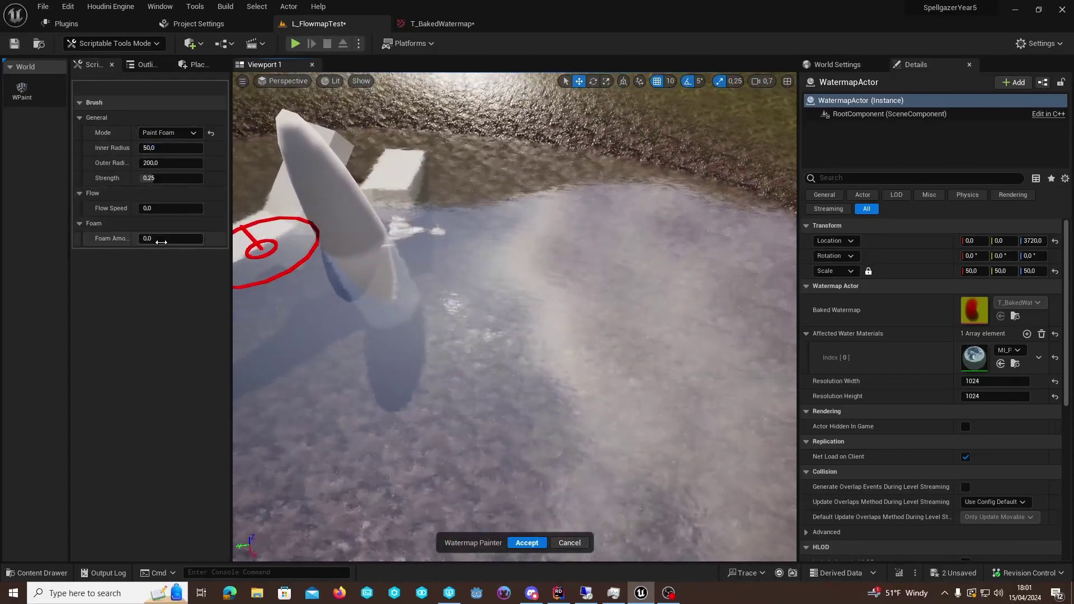
{"action": "left_click_drag", "start_coordinate": [191, 238], "coordinate": [204, 238]}
{"action": "left_click_drag", "start_coordinate": [157, 178], "coordinate": [203, 178]}
Step: Paint broad foam strokes over the open water beside the pillar and cancel the painting session to discard them
{"action": "left_click_drag", "start_coordinate": [583, 374], "coordinate": [550, 400]}
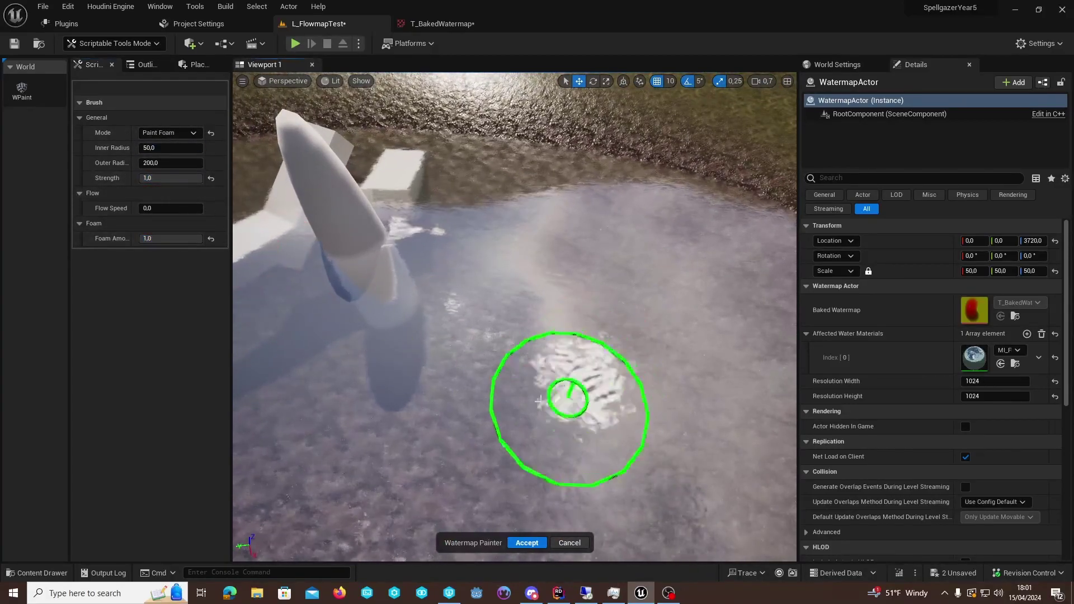
{"action": "left_click_drag", "start_coordinate": [583, 282], "coordinate": [358, 353]}
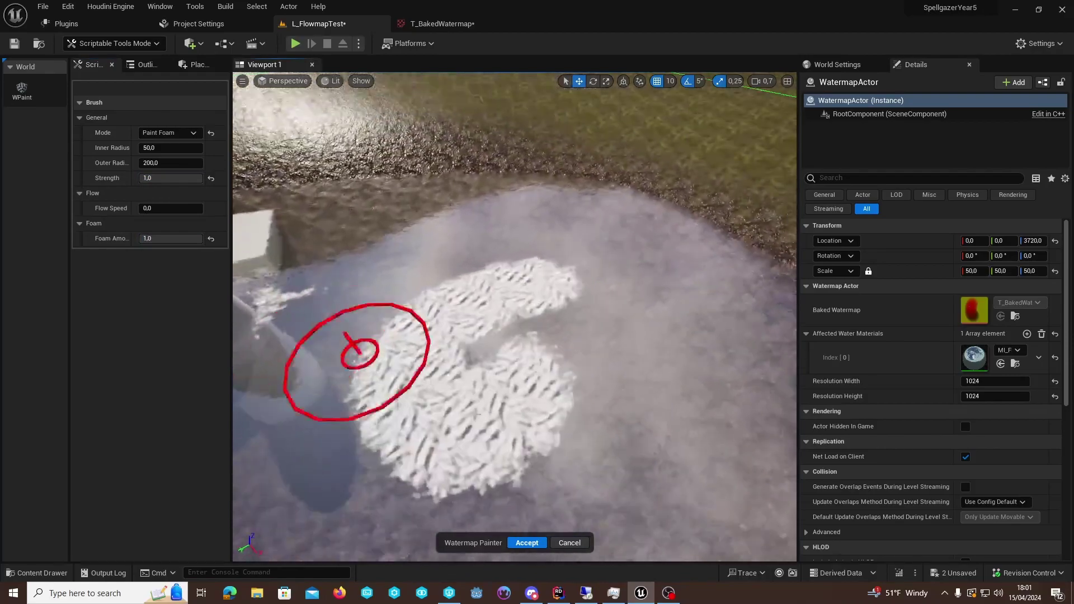
{"action": "left_click", "coordinate": [568, 543]}
{"action": "right_click_drag", "start_coordinate": [515, 317], "coordinate": [315, 302]}
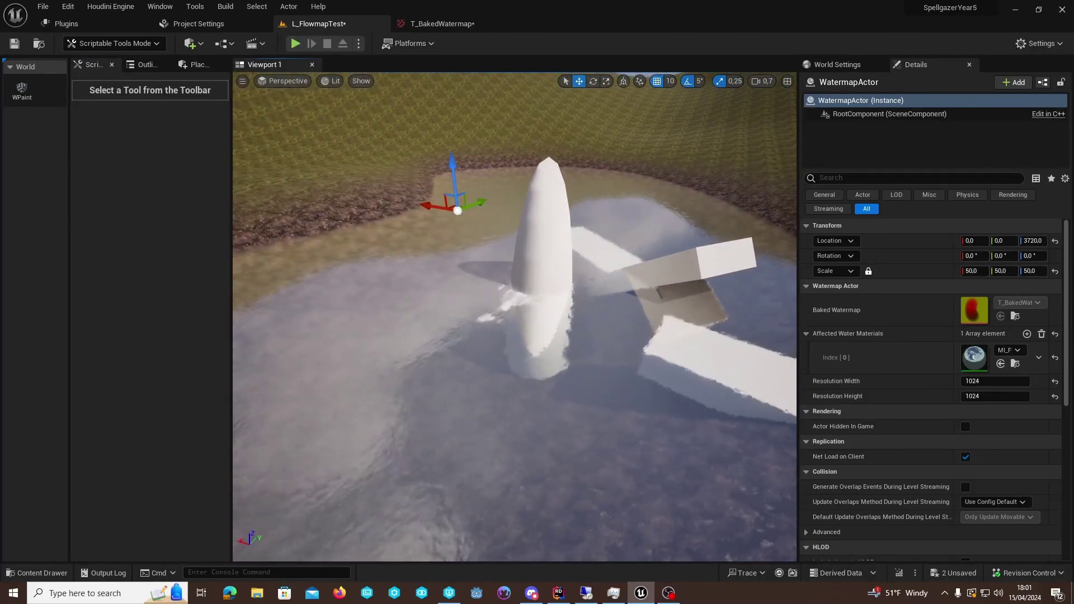